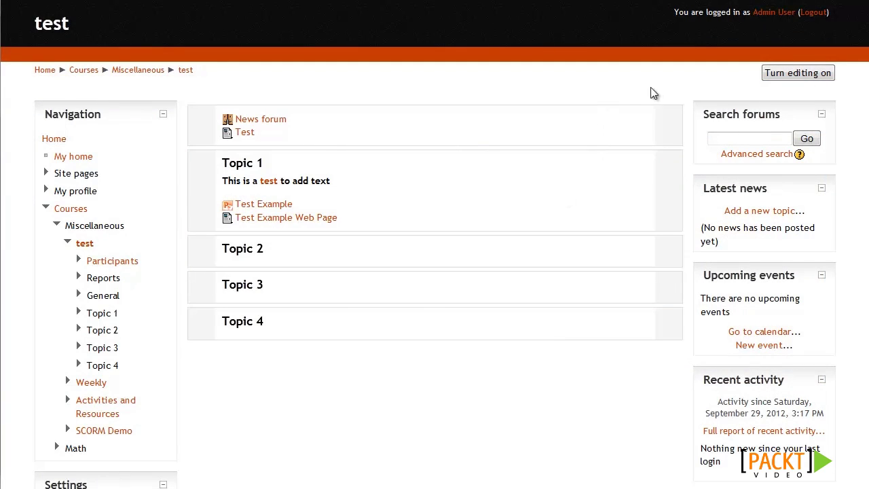
- Turn course editing on and start adding a new Page resource to Topic 2
{"action": "left_click", "coordinate": [784, 76]}
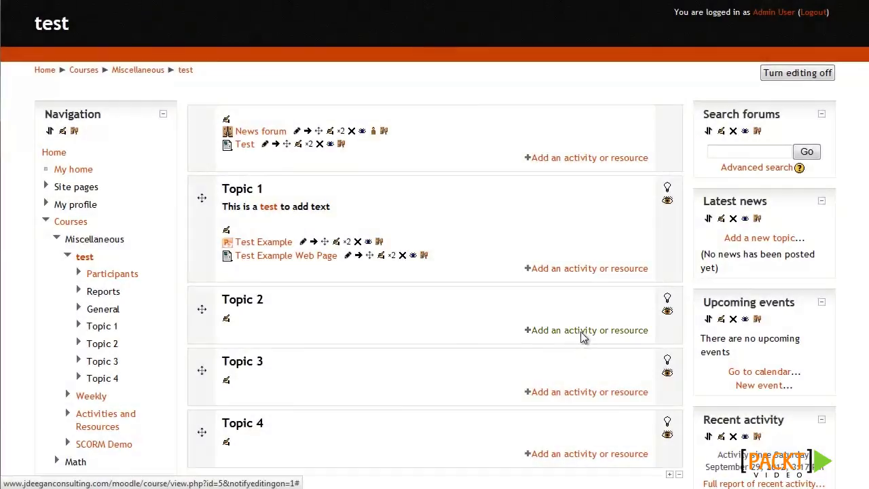
{"action": "left_click", "coordinate": [582, 331]}
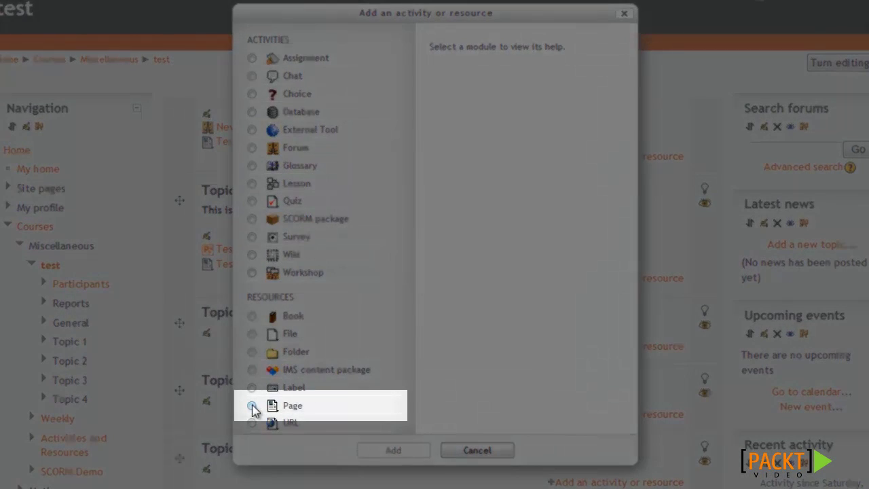
{"action": "left_click", "coordinate": [252, 406]}
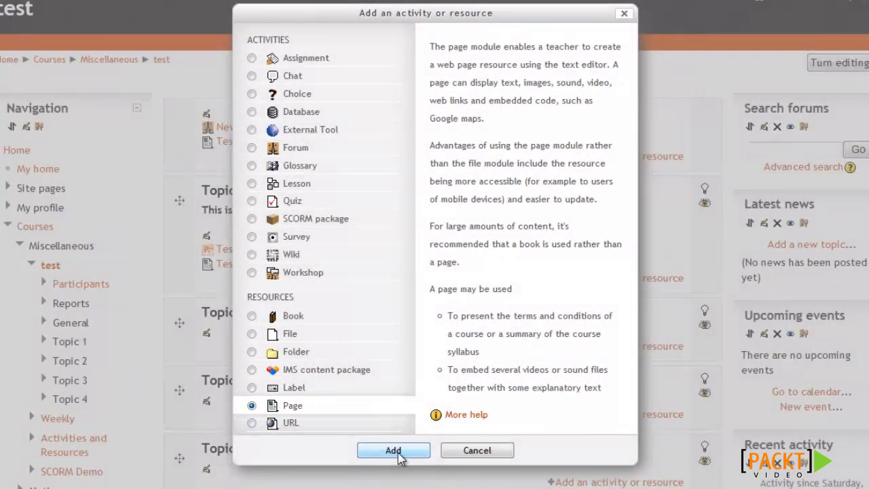
{"action": "left_click", "coordinate": [398, 454]}
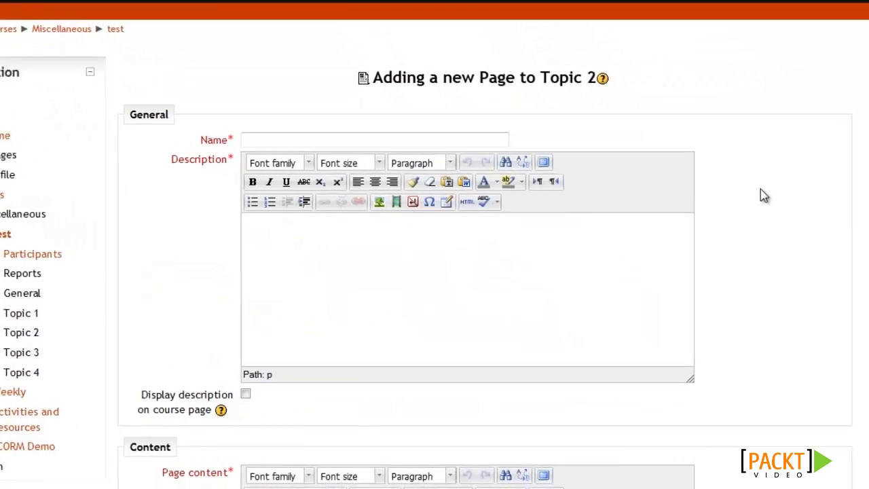
- Name the page 'Test Web Page', add a one-line description, and enter 'This is the web page' as content
{"action": "left_click", "coordinate": [339, 138]}
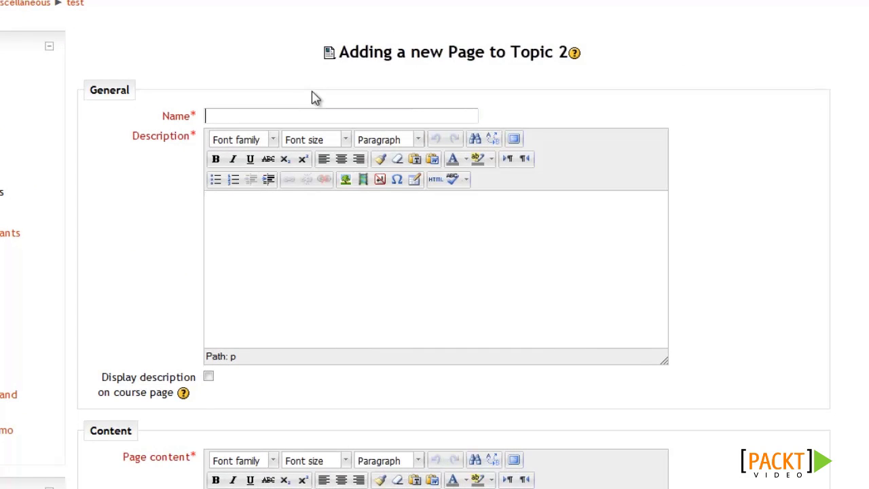
{"action": "type", "text": "Test Web Page"}
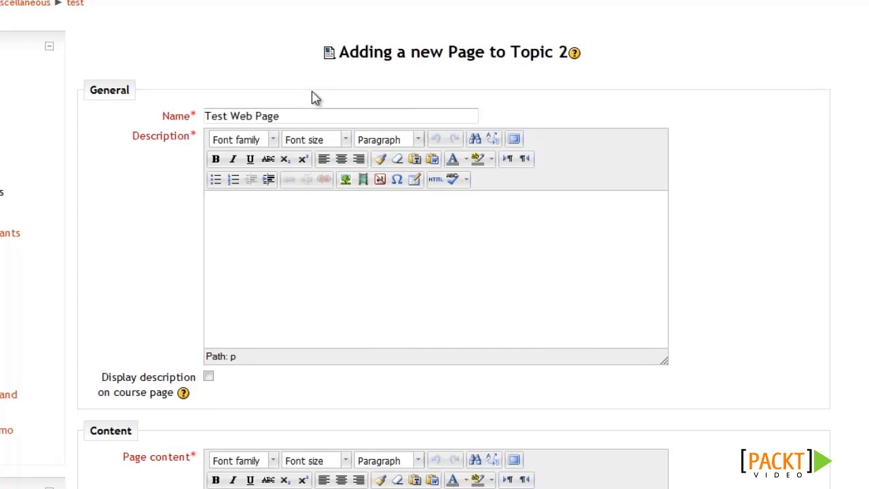
{"action": "left_click", "coordinate": [462, 270]}
{"action": "type", "text": "This is the description for the wenb page"}
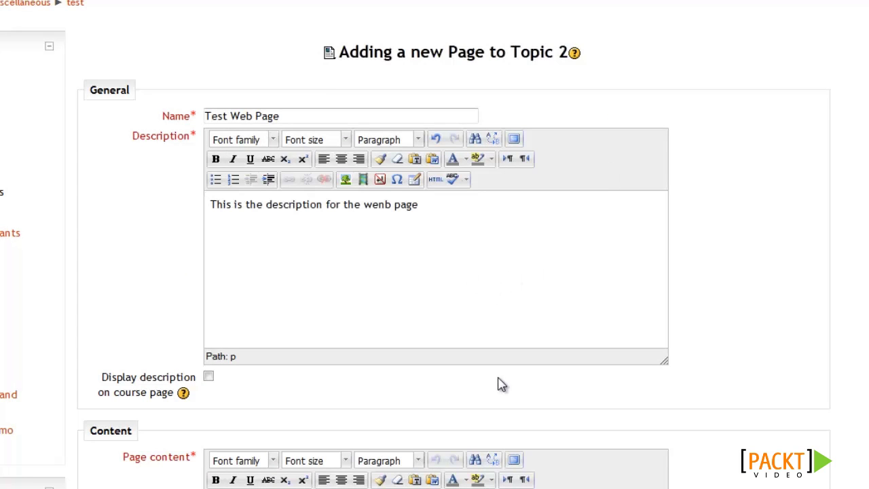
{"action": "scroll", "coordinate": [501, 385], "scroll_direction": "down", "scroll_amount": 6}
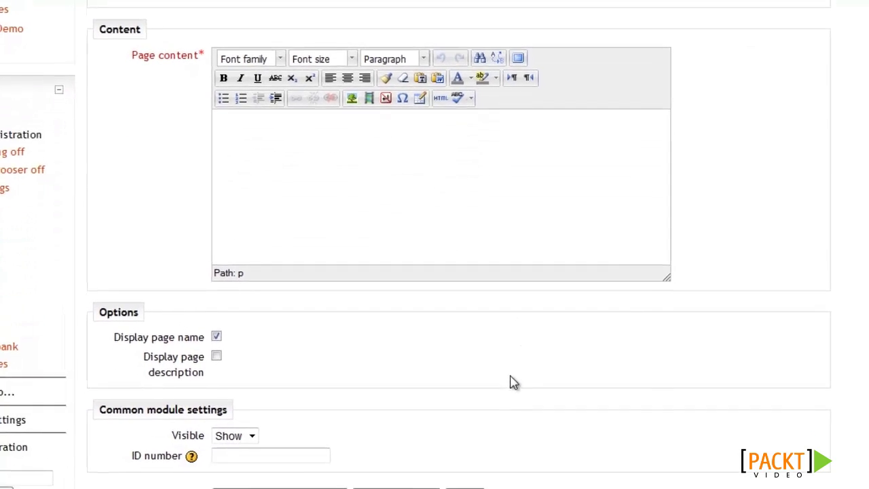
{"action": "left_click", "coordinate": [424, 176]}
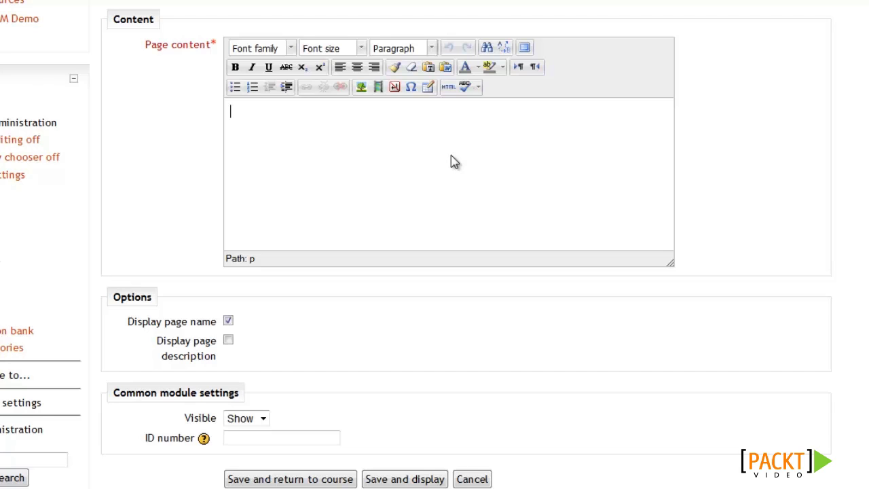
{"action": "type", "text": "This is the web page"}
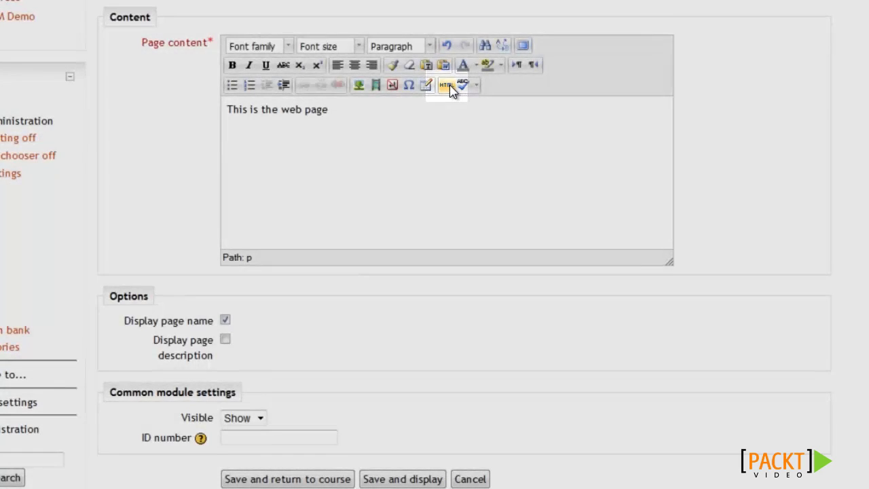
{"action": "left_click", "coordinate": [450, 87]}
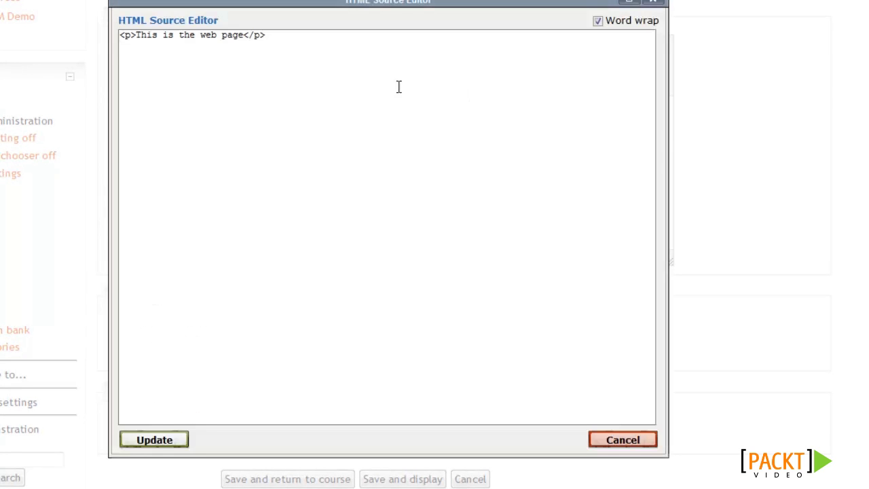
{"action": "left_click", "coordinate": [660, 7]}
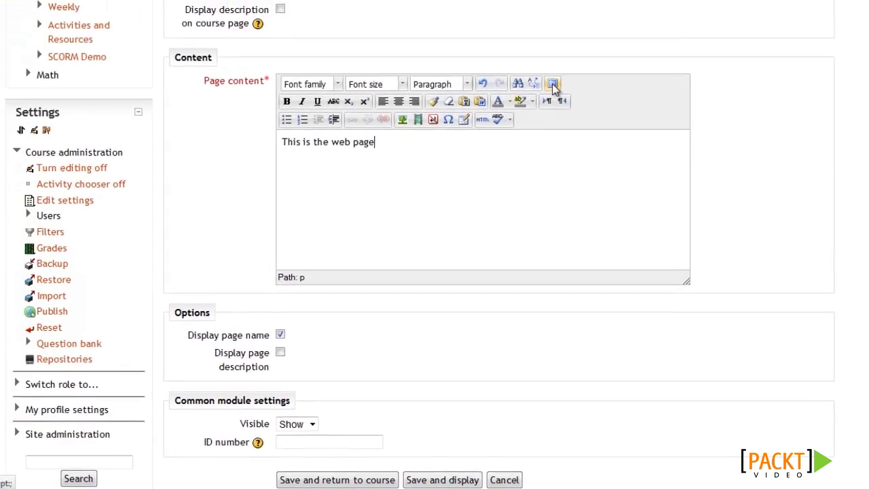
- Expand the content editor to fullscreen and replace its sentence with two pasted Lorem ipsum paragraphs
{"action": "left_click", "coordinate": [523, 46]}
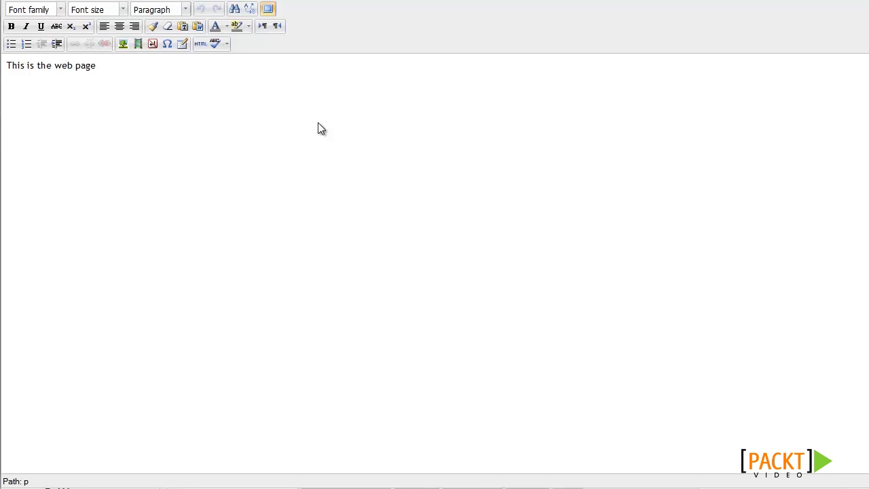
{"action": "key", "text": "shift+Left"}
{"action": "key", "text": "shift+Left"}
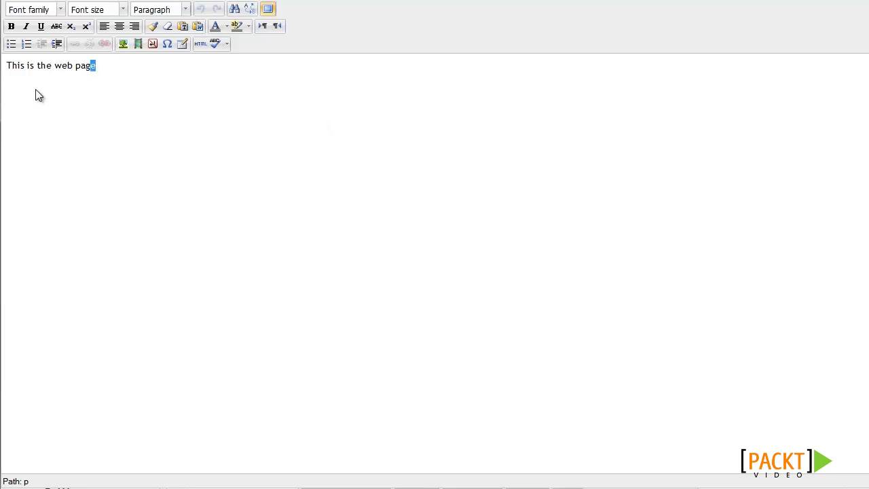
{"action": "key", "text": "shift+Home"}
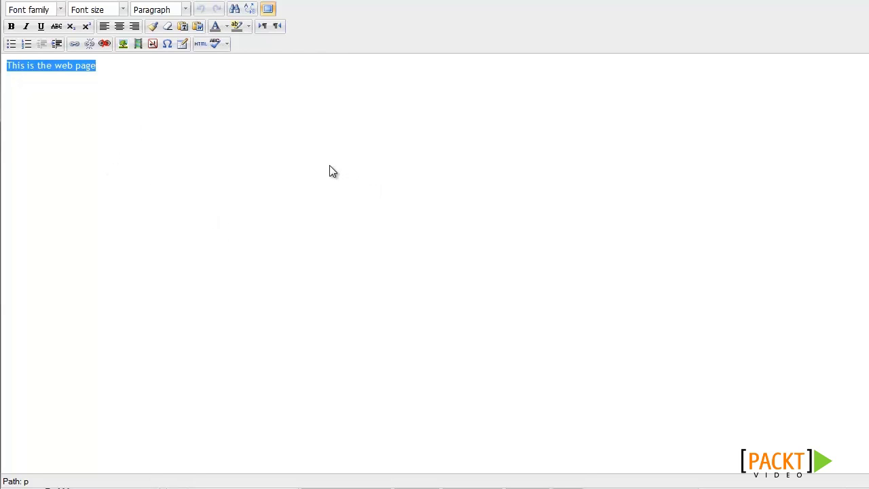
{"action": "type", "text": "Lorem ipsum dolor sit amet, consectetur adipisicing elit, sed do eiusmod tempor incididunt ut labore et dolore magna aliqua. Ut enim ad minim veniam, quis nostrud exercitation ullamco laboris nisi ut aliquip ex ea commodo consequat. Duis aute irure dolor in reprehenderit in voluptate velit esse cillum dolore eu fugiat nulla pariatur. Excepteur sint occaecat cupidatat non proident, sunt in culpa qui officia deserunt mollit anim id est laborum. Lorem ipsum dolor sit amet, consectetur adipisicing elit, sed do eiusmod tempor incididunt ut labore et dolore magna aliqua. Ut enim ad minim veniam, quis nostrud exercitation ullamco laboris nisi ut aliquip ex ea commodo consequat. Duis aute irure dolor in reprehenderit in voluptate velit esse cillum dolore eu fugiat nulla pariatur. Excepteur sint occaecat cupidatat non proident, sunt in culpa qui officia deserunt mollit anim id est laborum."}
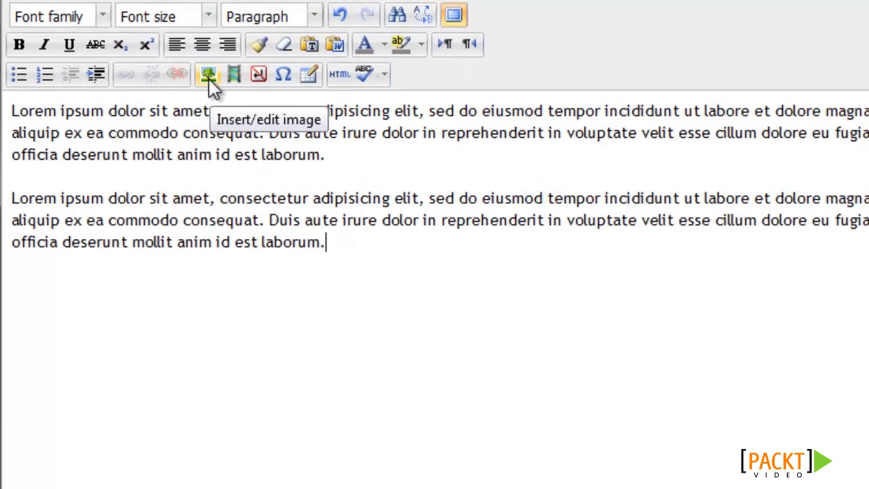
- Upload the Moodle logo image file from the computer into the Insert/edit image dialog
{"action": "left_click", "coordinate": [208, 75]}
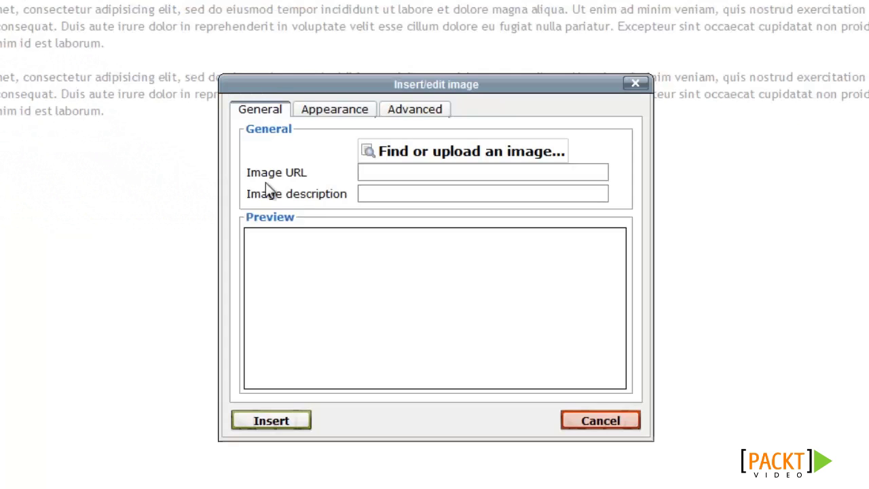
{"action": "left_click", "coordinate": [437, 155]}
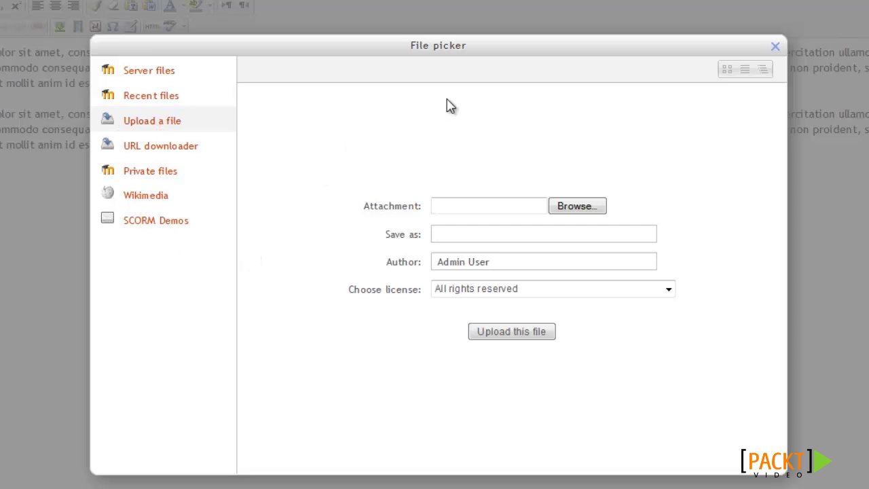
{"action": "left_click", "coordinate": [593, 203]}
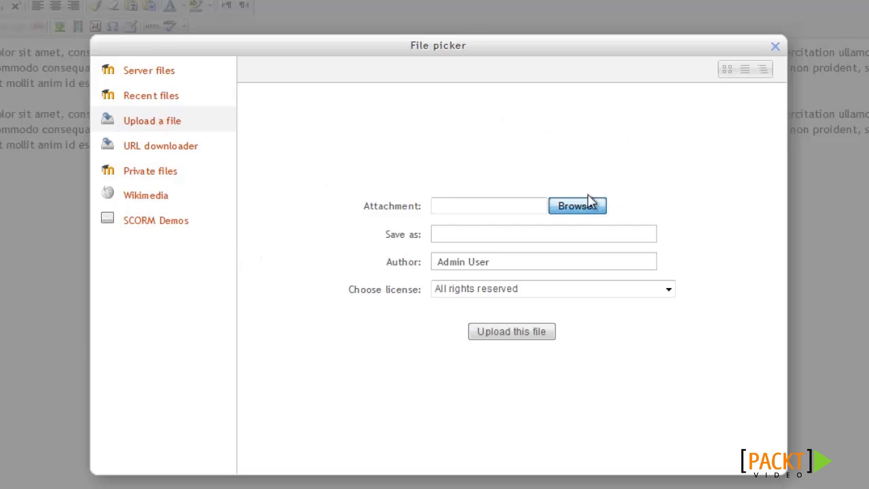
{"action": "left_click", "coordinate": [115, 27]}
{"action": "double_click", "coordinate": [114, 27]}
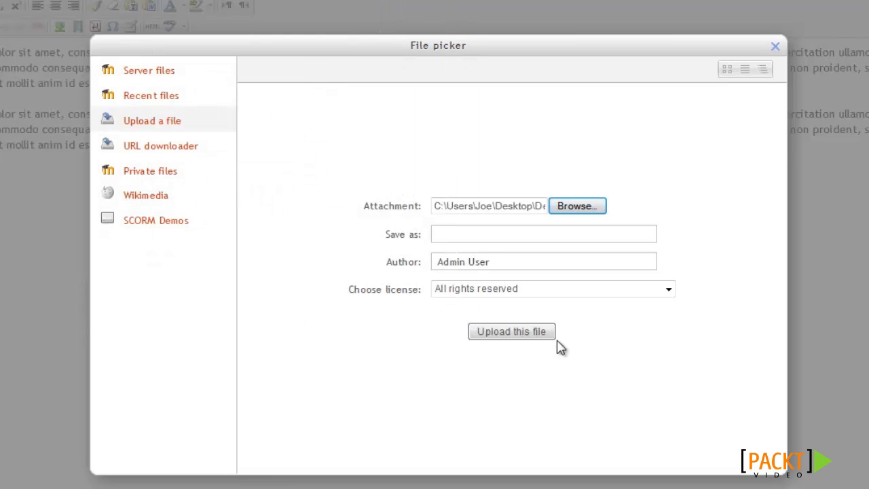
{"action": "left_click", "coordinate": [536, 339]}
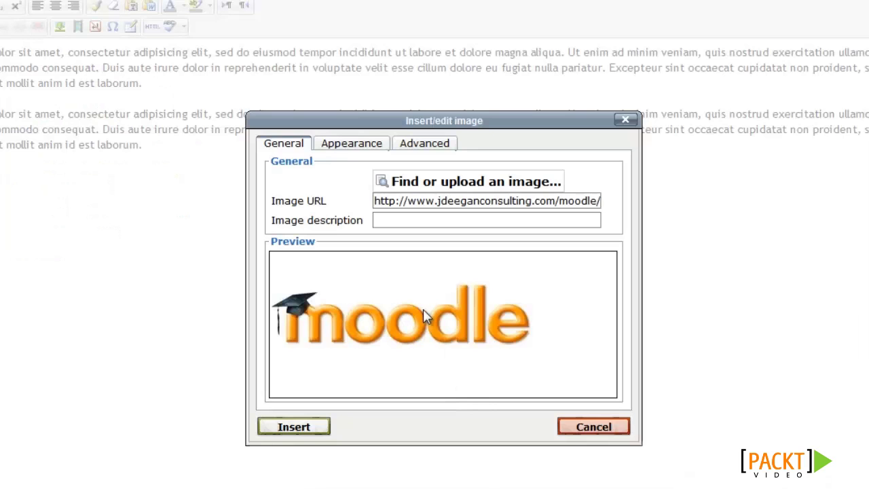
- Set the image to left alignment, 300 × 144 px size and 3 px horizontal space
{"action": "left_click", "coordinate": [328, 147]}
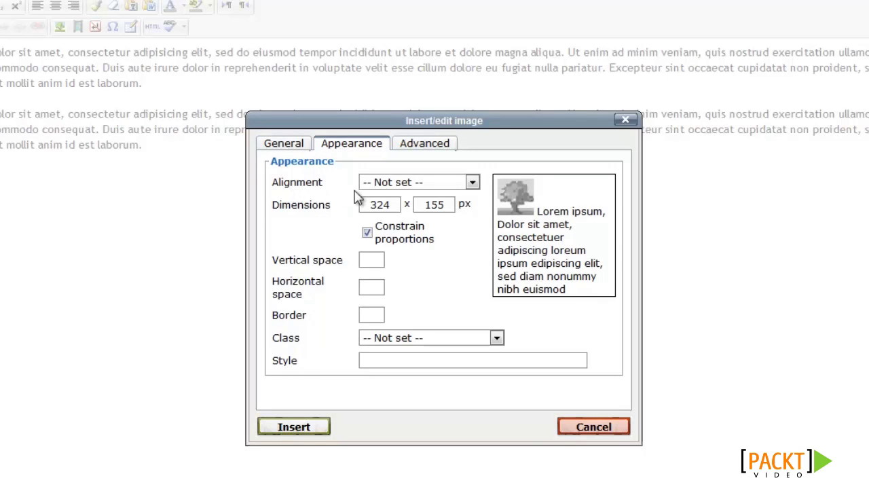
{"action": "left_click", "coordinate": [385, 190]}
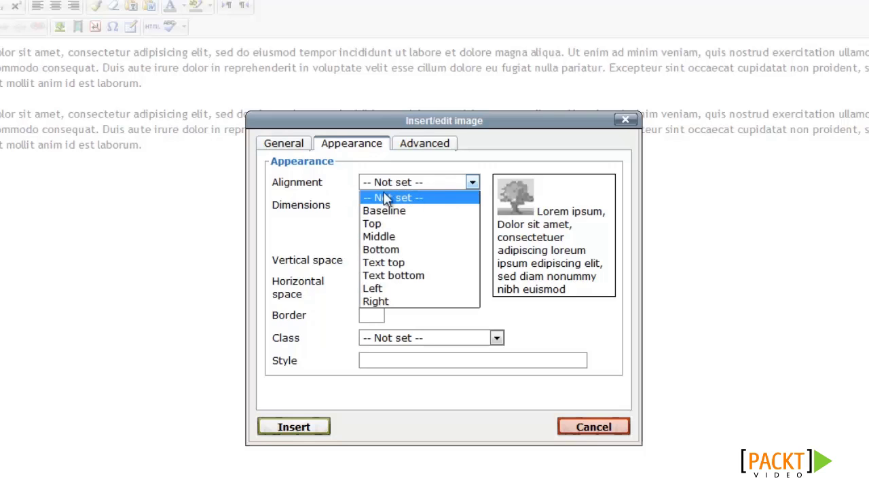
{"action": "left_click", "coordinate": [399, 288]}
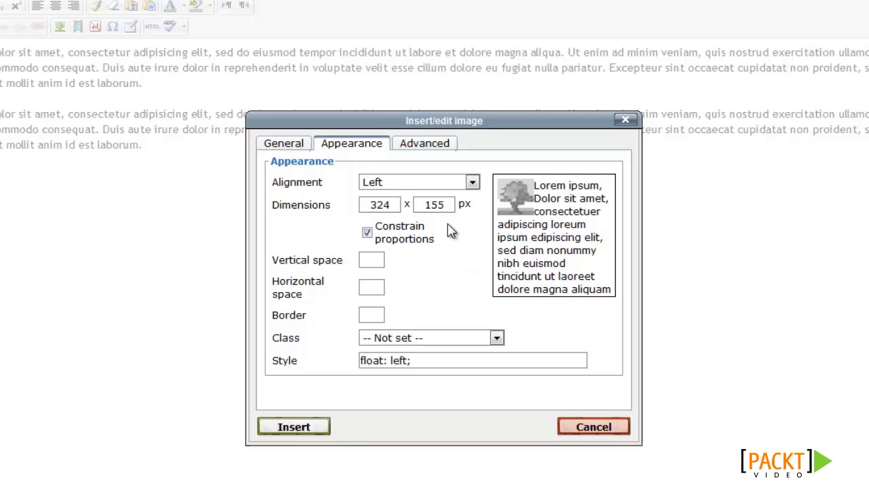
{"action": "double_click", "coordinate": [394, 207]}
{"action": "key", "text": "BackSpace"}
{"action": "type", "text": "300"}
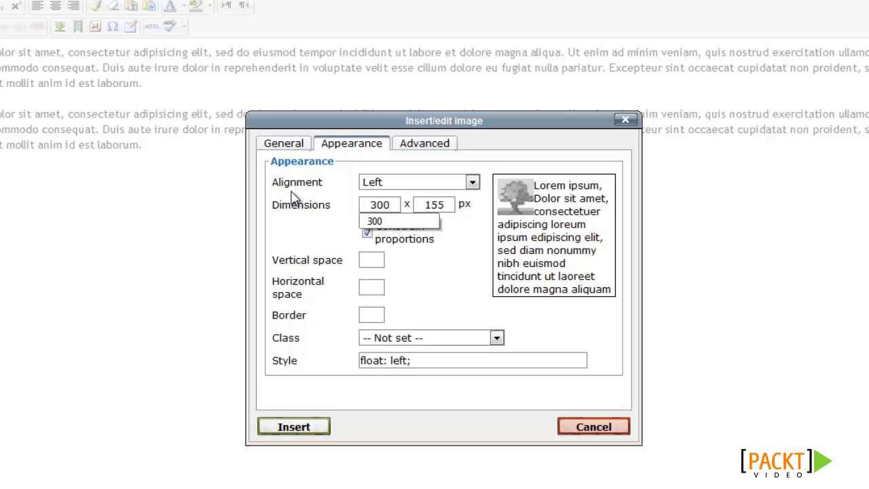
{"action": "key", "text": "Down"}
{"action": "key", "text": "Return"}
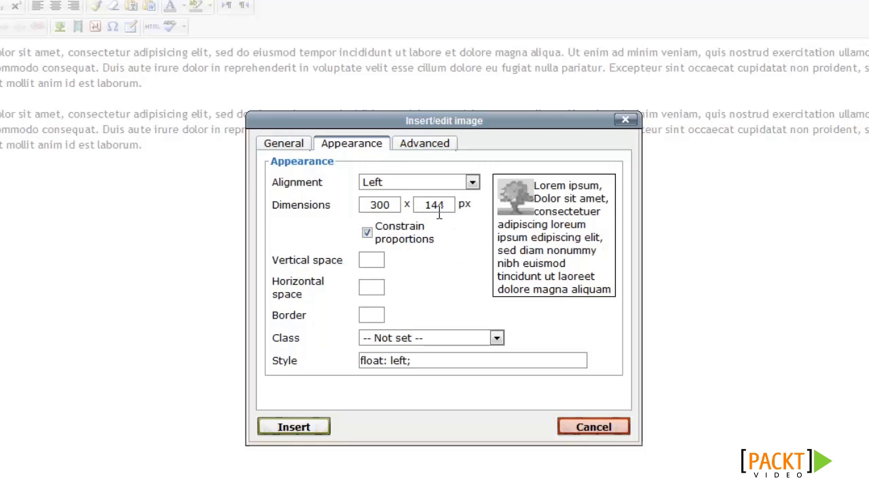
{"action": "left_click", "coordinate": [369, 285]}
{"action": "type", "text": "3"}
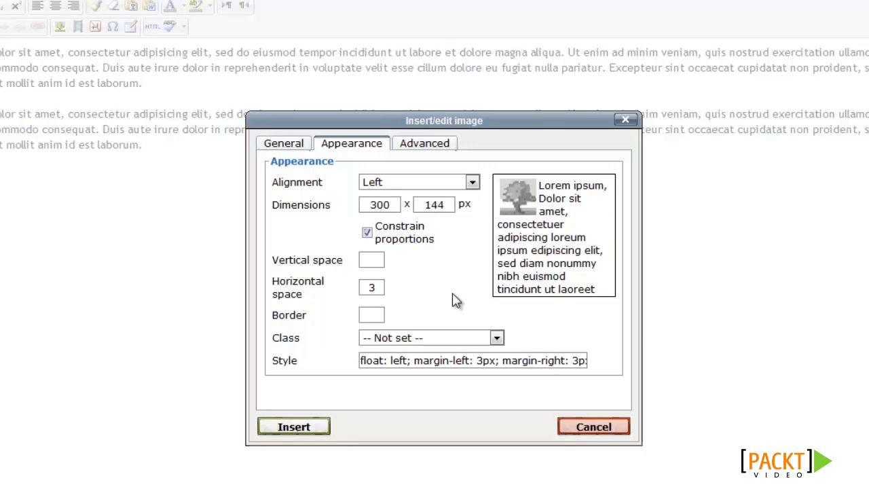
- Insert the logo, drag it to the start of the content, and paste two more Lorem ipsum paragraphs at the end
{"action": "left_click", "coordinate": [293, 428]}
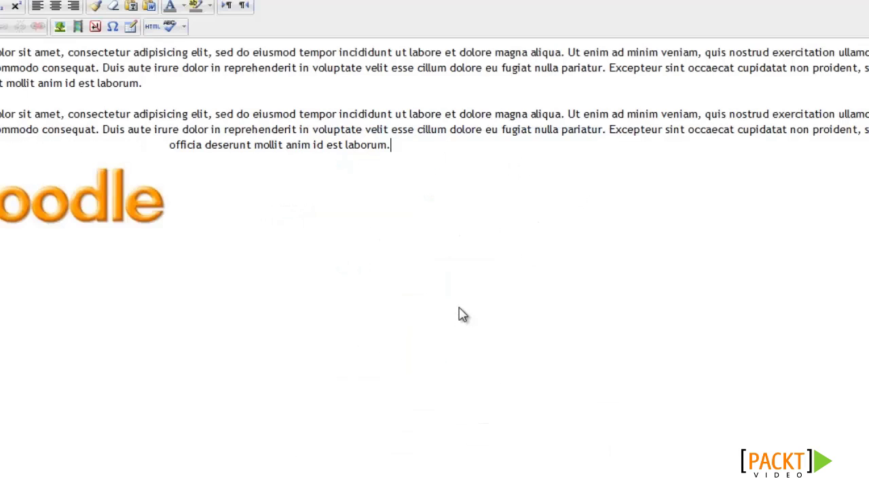
{"action": "left_click", "coordinate": [8, 192]}
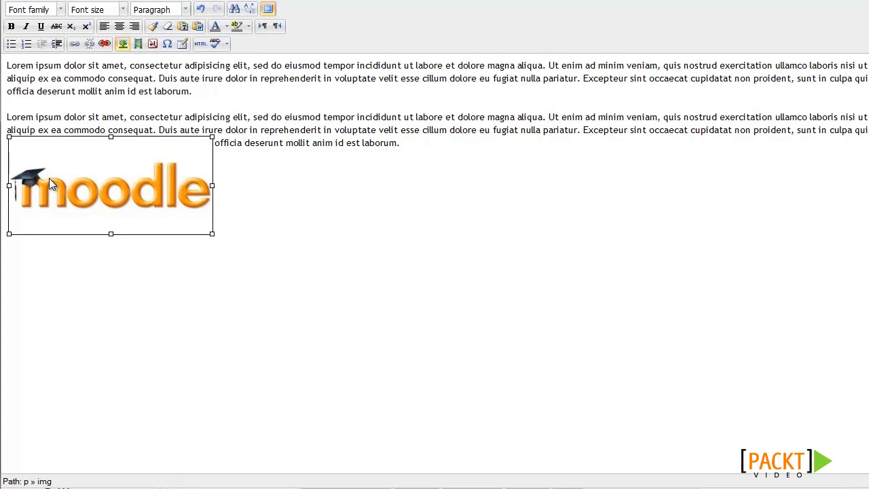
{"action": "left_click_drag", "start_coordinate": [50, 178], "coordinate": [9, 66]}
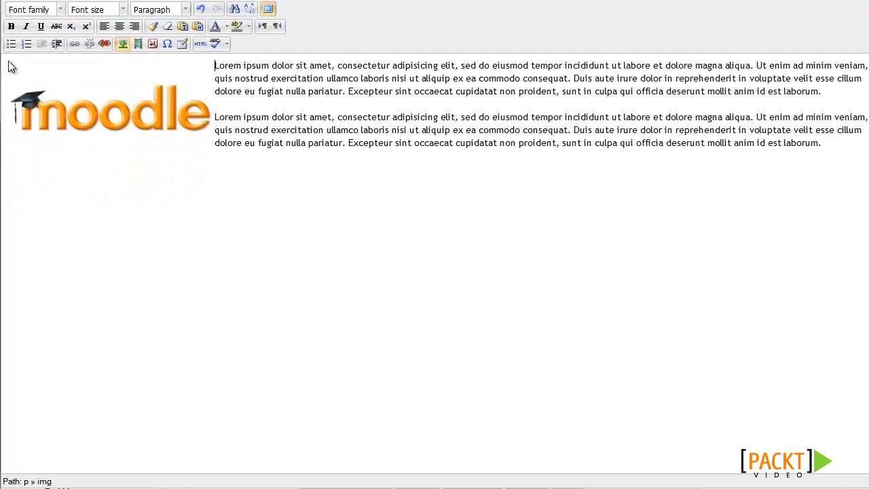
{"action": "left_click", "coordinate": [97, 111]}
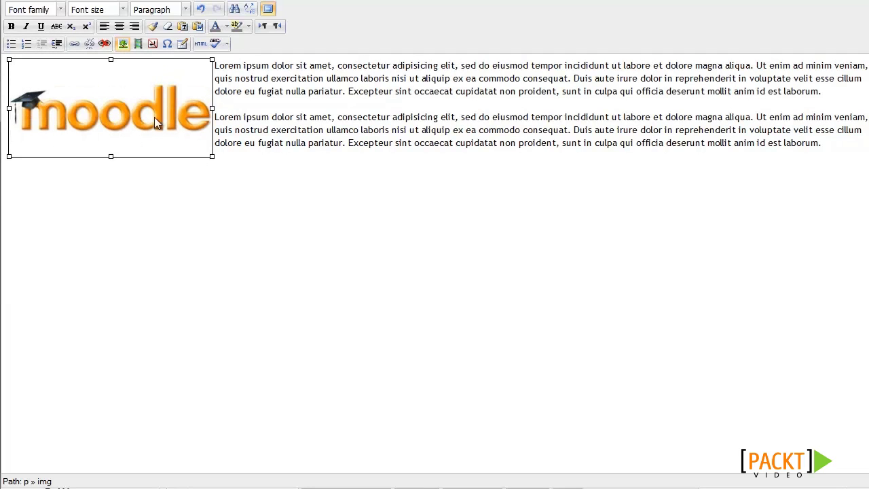
{"action": "left_click", "coordinate": [844, 155]}
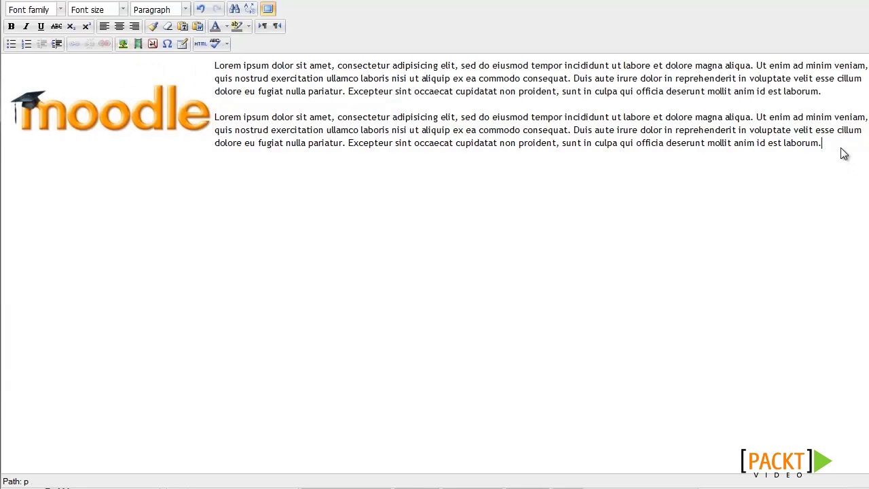
{"action": "type", "text": "Lorem ipsum dolor sit amet, consectetur adipisicing elit, sed do eiusmod tempor incididunt ut labore et dolore magna aliqua. Ut enim ad minim veniam, quis nostrud exercitation ullamco laboris nisi ut aliquip ex ea commodo consequat. Duis aute irure dolor in reprehenderit in voluptate velit esse cillum dolore eu fugiat nulla pariatur. Excepteur sint occaecat cupidatat non proident, sunt in culpa qui officia deserunt mollit anim id est laborum.  Lorem ipsum dolor sit amet, consectetur adipisicing elit, sed do eiusmod tempor incididunt ut labore et dolore magna aliqua. Ut enim ad minim veniam, quis nostrud exercitation ullamco laboris nisi ut aliquip ex ea commodo consequat. Duis aute irure dolor in reprehenderit in voluptate velit esse cillum dolore eu fugiat nulla pariatur. Excepteur sint occaecat cupidatat non proident, sunt in culpa qui officia deserunt mollit anim id est laborum."}
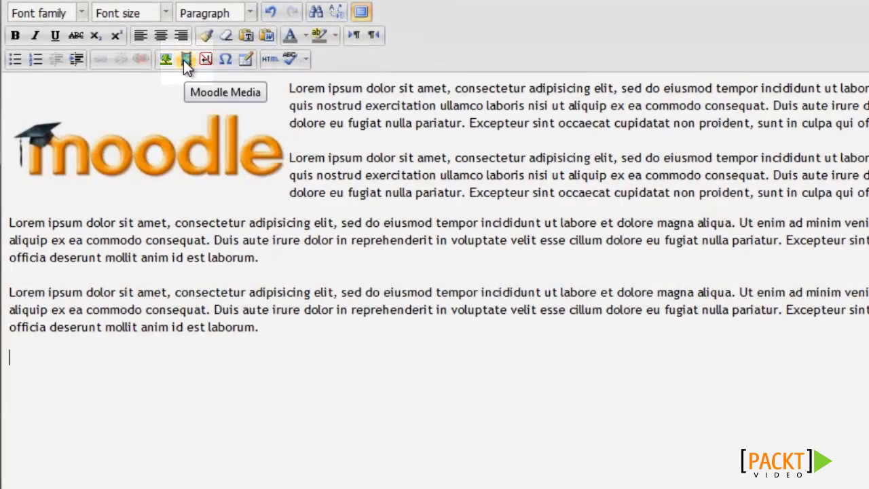
- Search YouTube for 'What is moodle' and embed 'Moodle Presentation [Version 2.0, HD]' below the text
{"action": "left_click", "coordinate": [185, 60]}
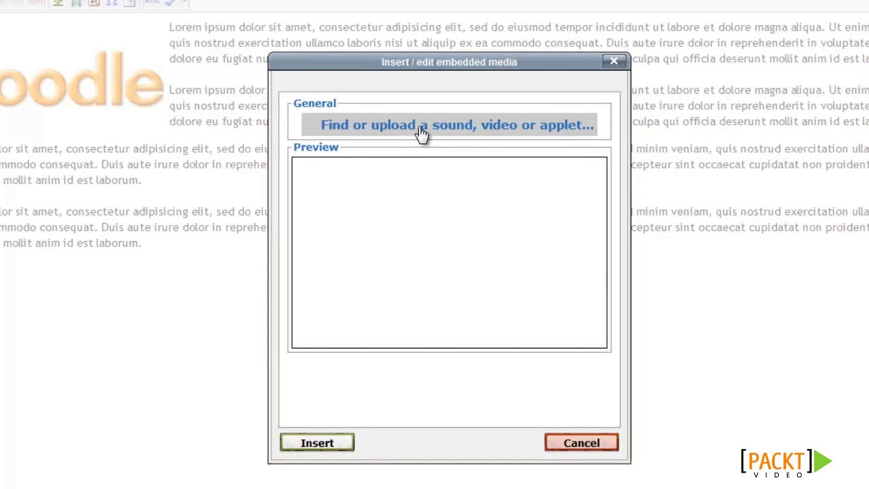
{"action": "left_click", "coordinate": [422, 129]}
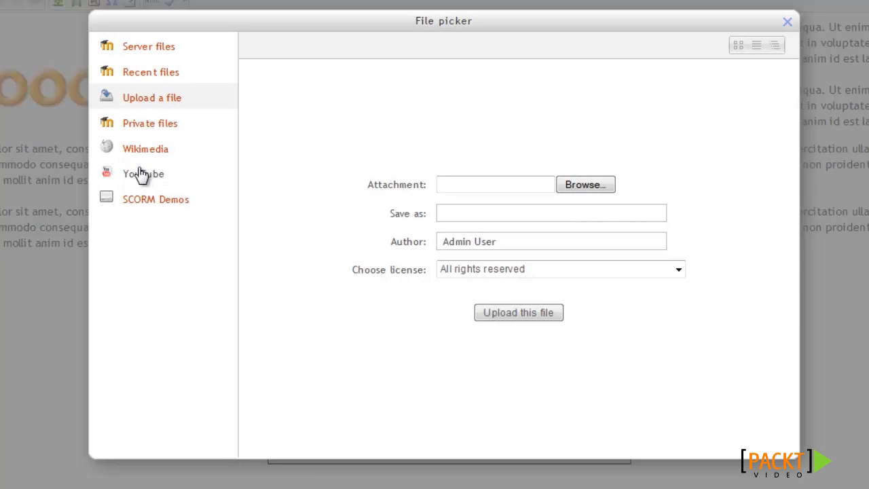
{"action": "left_click", "coordinate": [140, 175]}
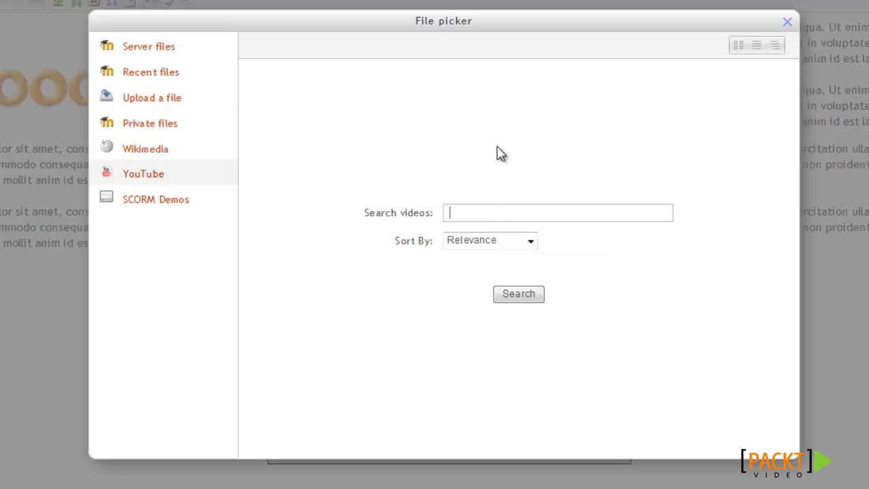
{"action": "type", "text": "What is moodle"}
{"action": "key", "text": "Return"}
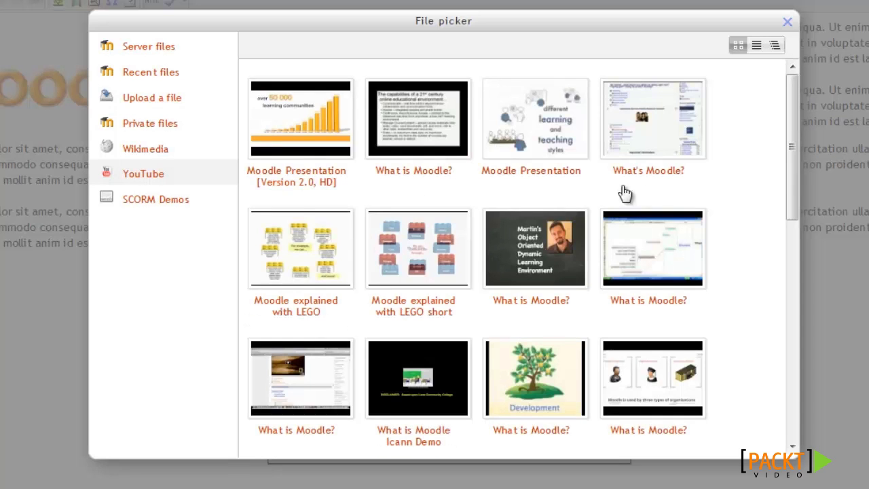
{"action": "left_click", "coordinate": [315, 119]}
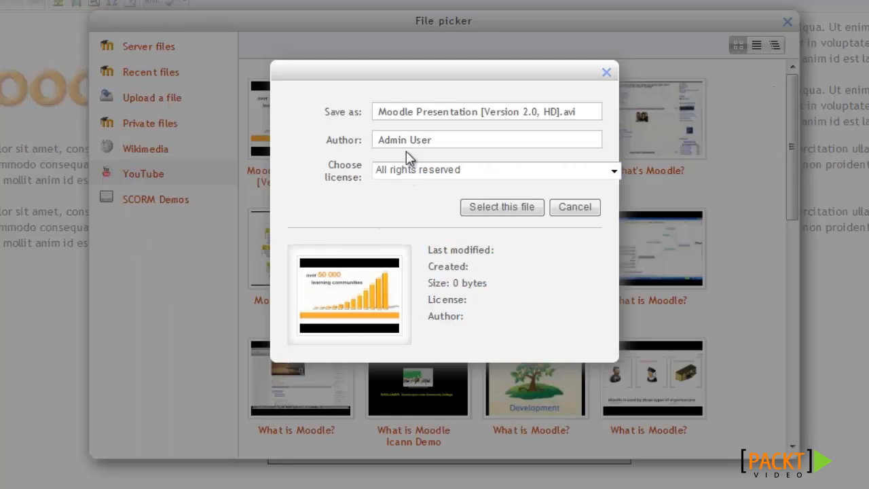
{"action": "left_click", "coordinate": [482, 207]}
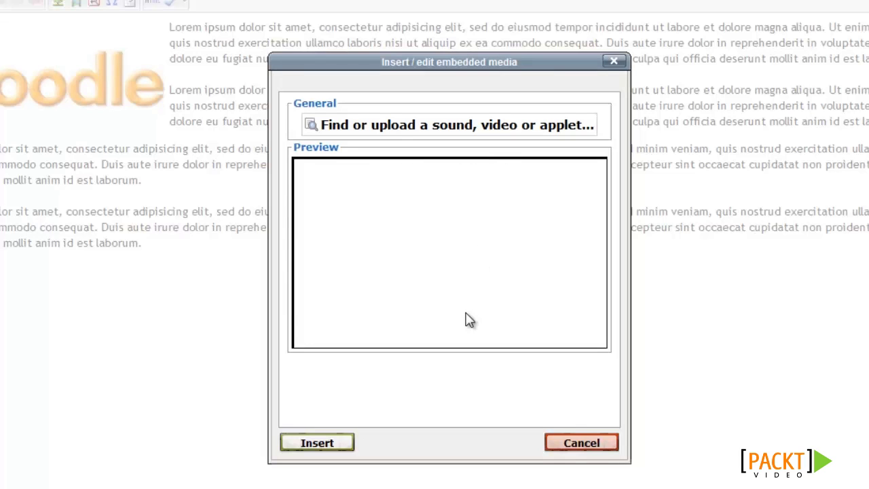
{"action": "left_click", "coordinate": [309, 446]}
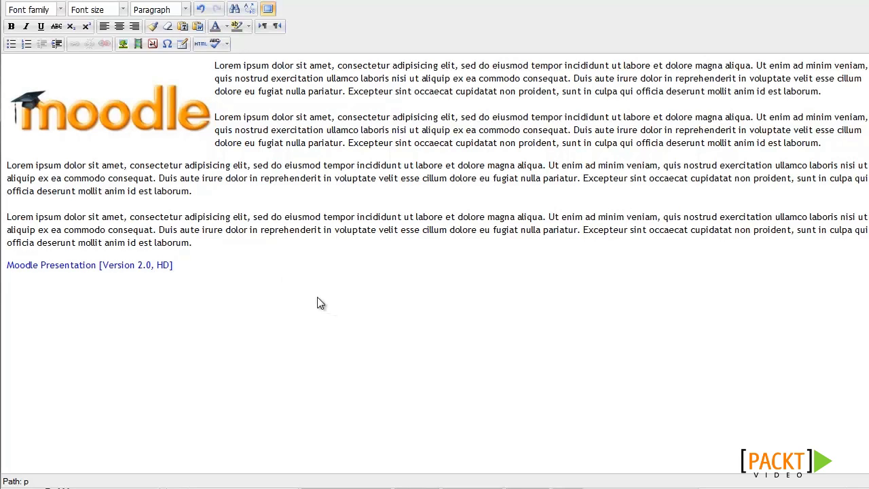
- Exit fullscreen and save the Test Web Page with Save and display
{"action": "left_click", "coordinate": [268, 13]}
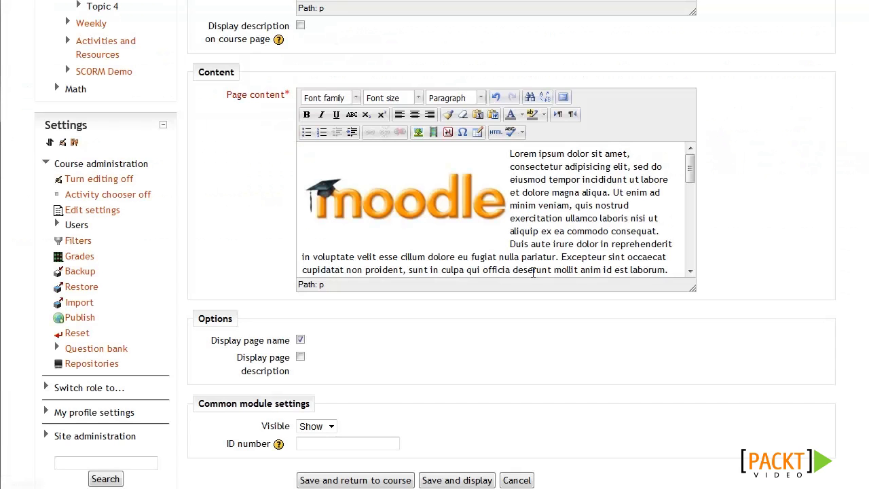
{"action": "scroll", "coordinate": [533, 255], "scroll_direction": "down", "scroll_amount": 2}
{"action": "left_click_drag", "start_coordinate": [690, 184], "coordinate": [693, 273]}
{"action": "scroll", "coordinate": [738, 271], "scroll_direction": "down", "scroll_amount": 5}
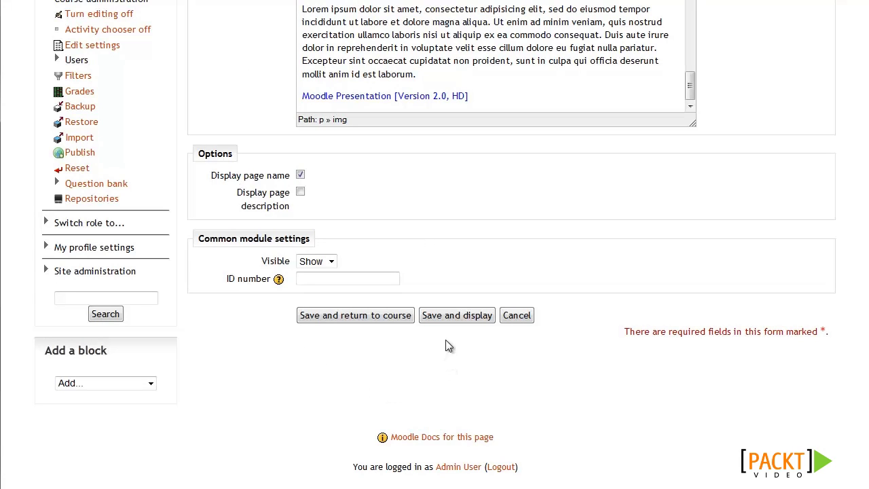
{"action": "left_click", "coordinate": [453, 315]}
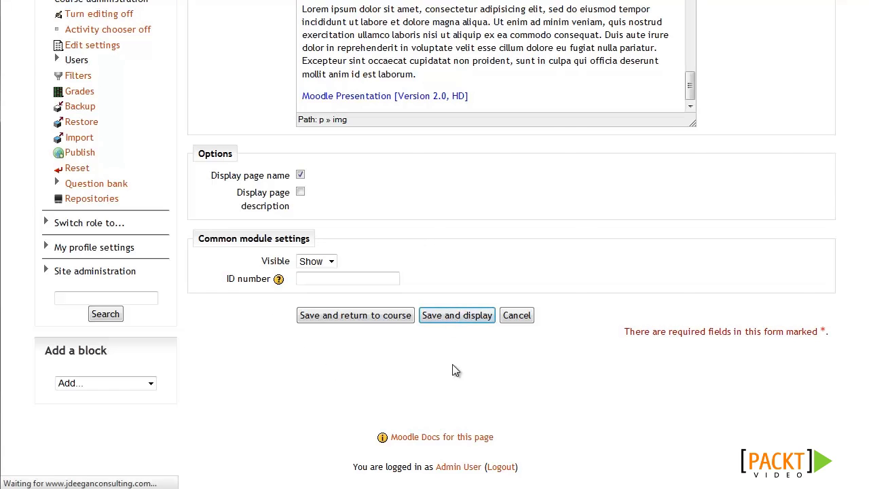